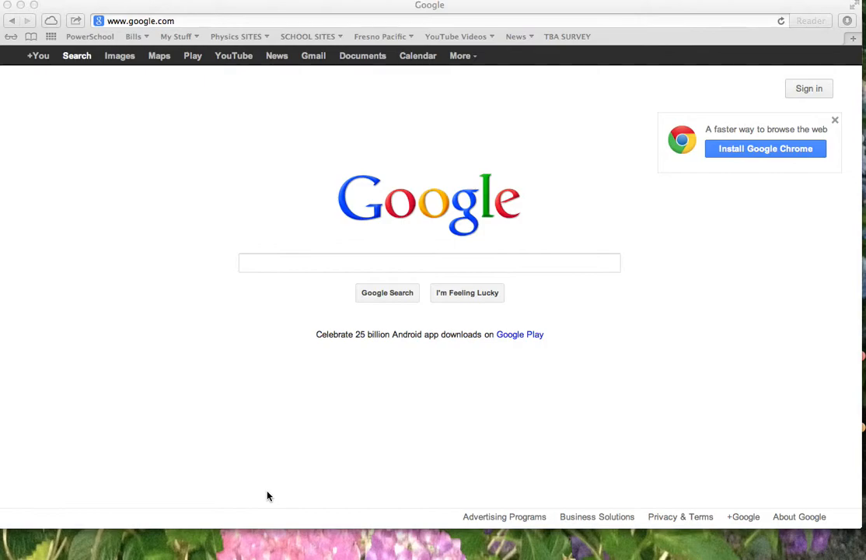
- Sign in to the Google account with the saved credentials and open Google Calendar
click(159, 21)
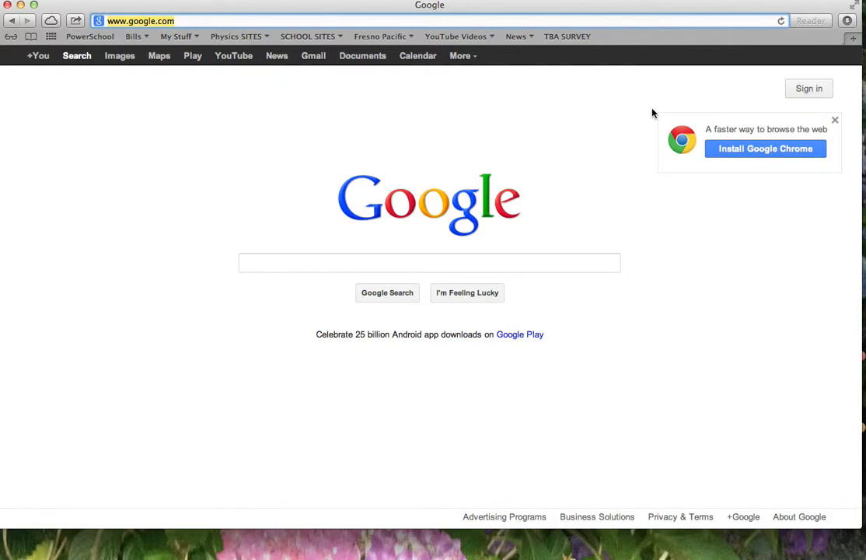
click(826, 91)
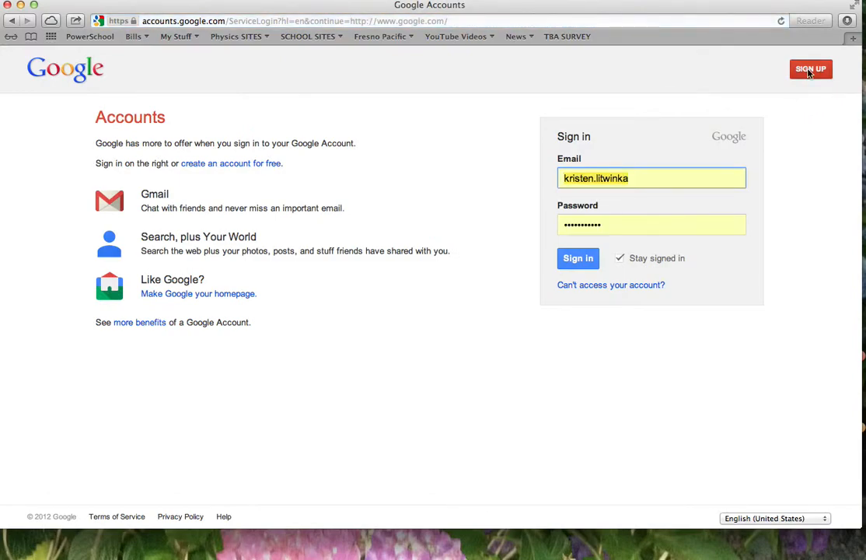
click(573, 263)
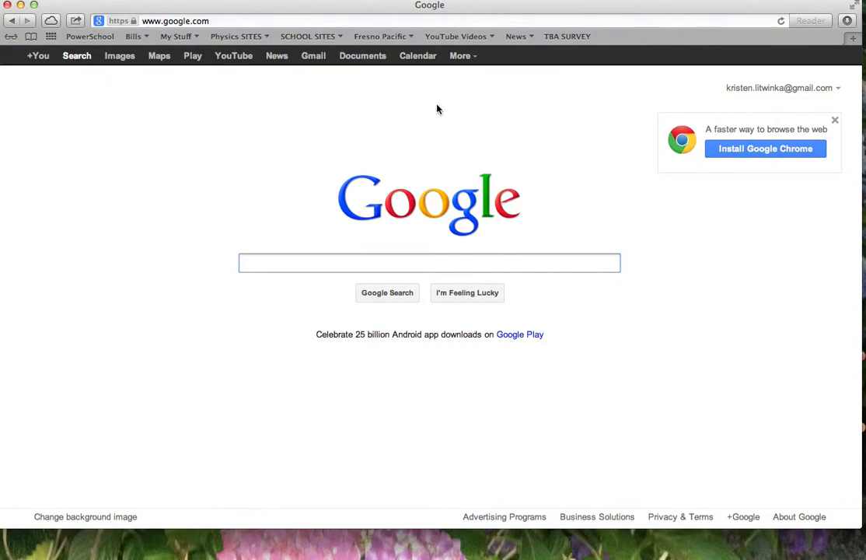
click(410, 58)
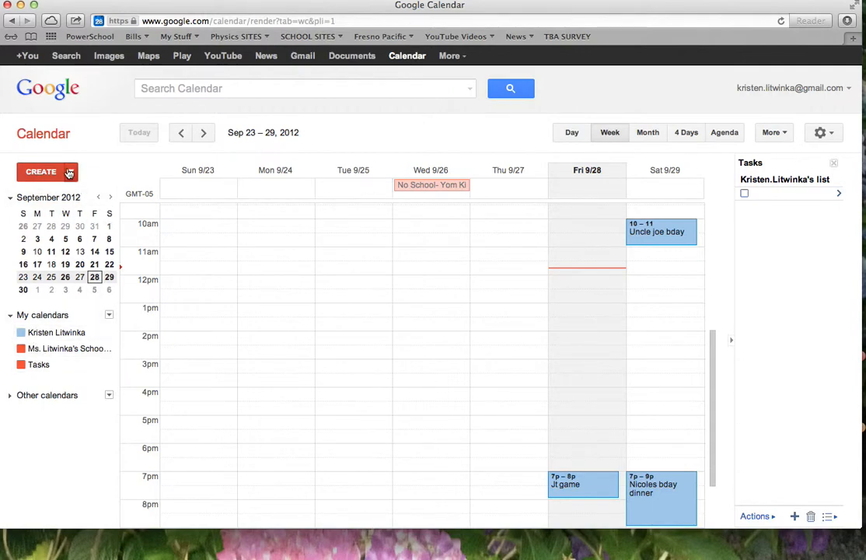
- Create a 'School Stuff' calendar described as 'NVD upcoming meetings and events', located at NVD
click(110, 316)
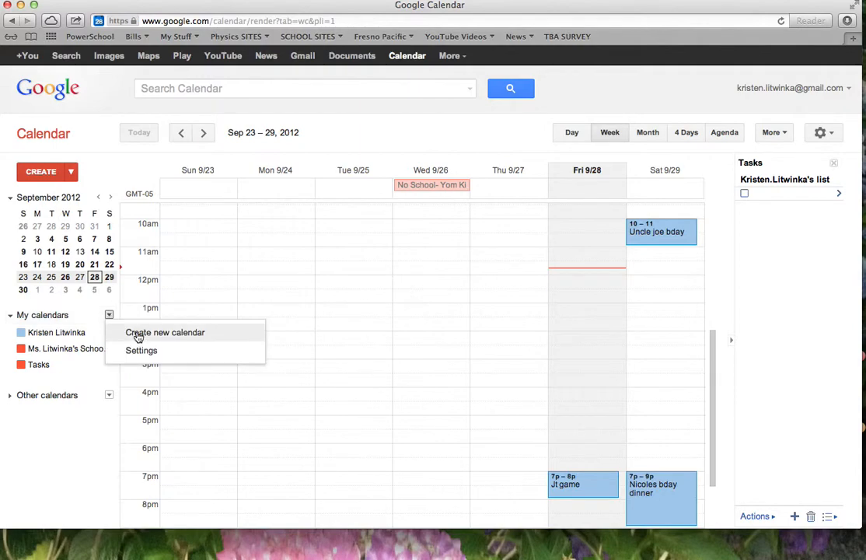
click(137, 336)
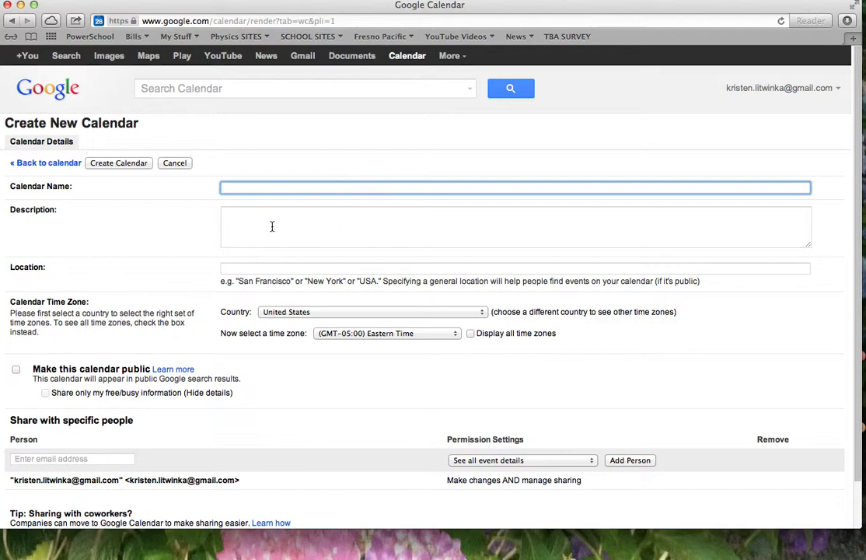
text(School Stuff)
click(275, 224)
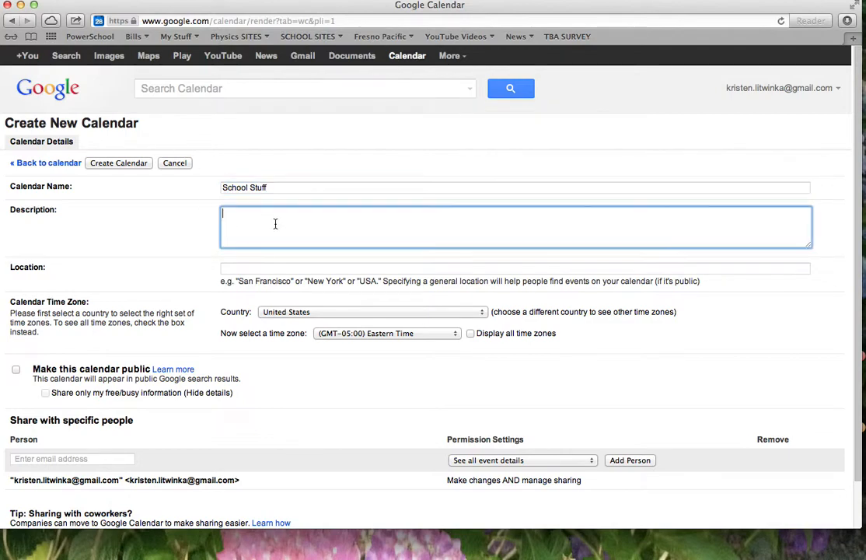
text(NVD upcoming meetings and events)
click(237, 269)
text(NVD)
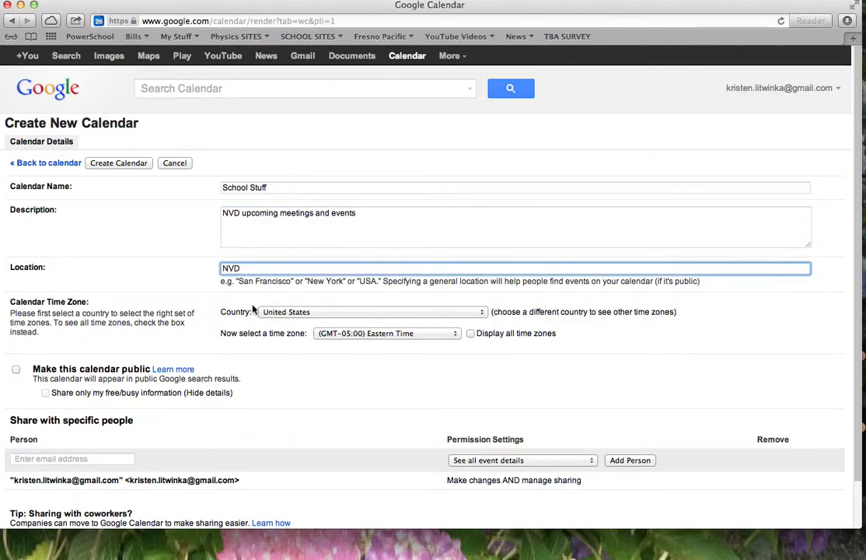
scroll(405, 395, down, 1)
scroll(409, 393, down, 1)
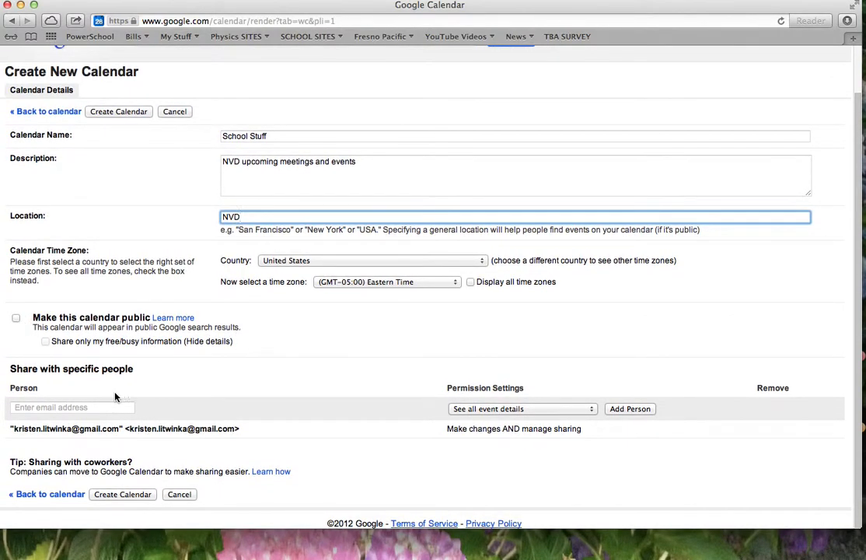
click(38, 408)
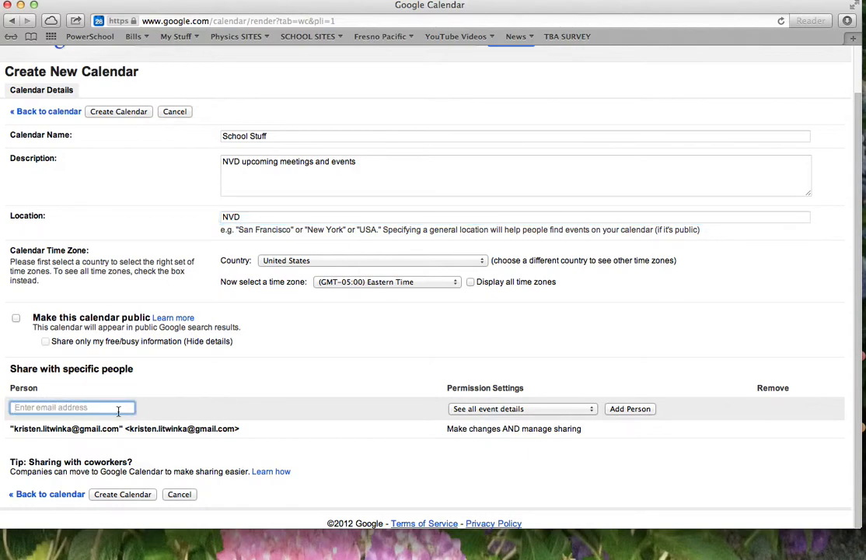
click(113, 494)
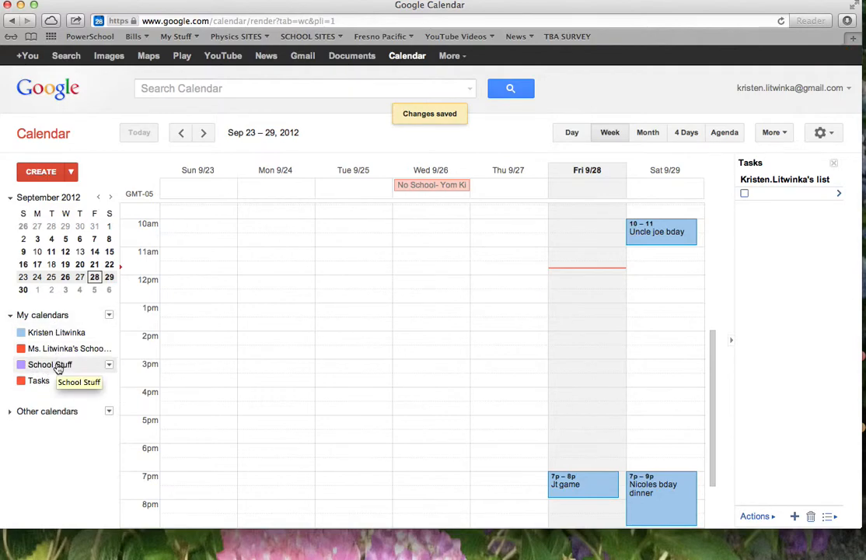
- Switch to the September 2012 month view and hide the personal and other school calendars
click(584, 135)
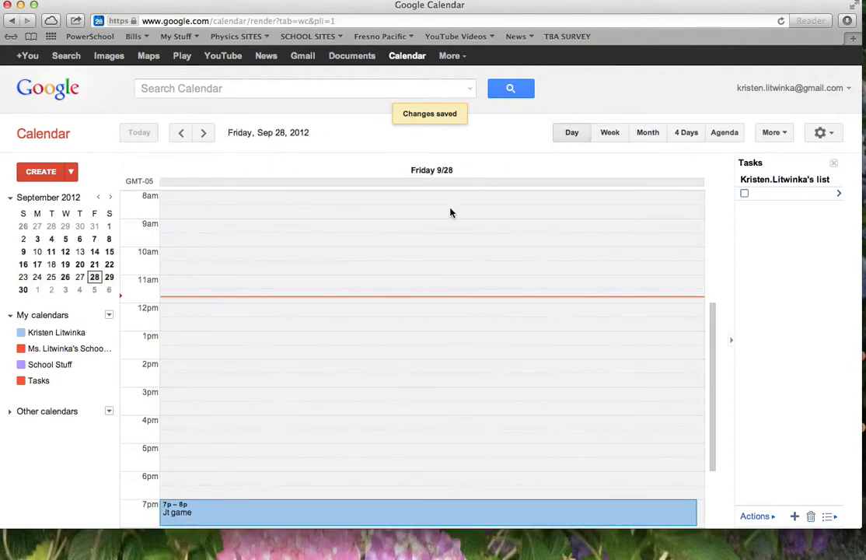
scroll(450, 214, down, 3)
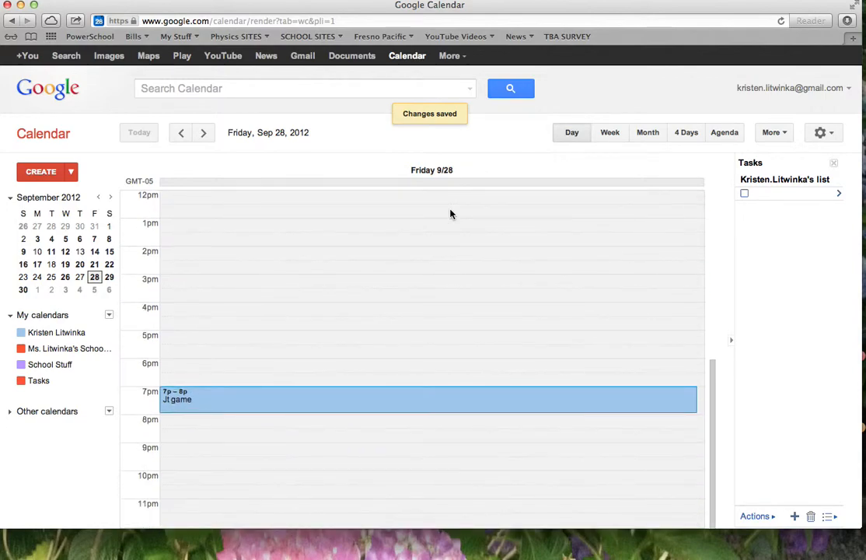
scroll(453, 215, up, 3)
click(610, 137)
click(651, 136)
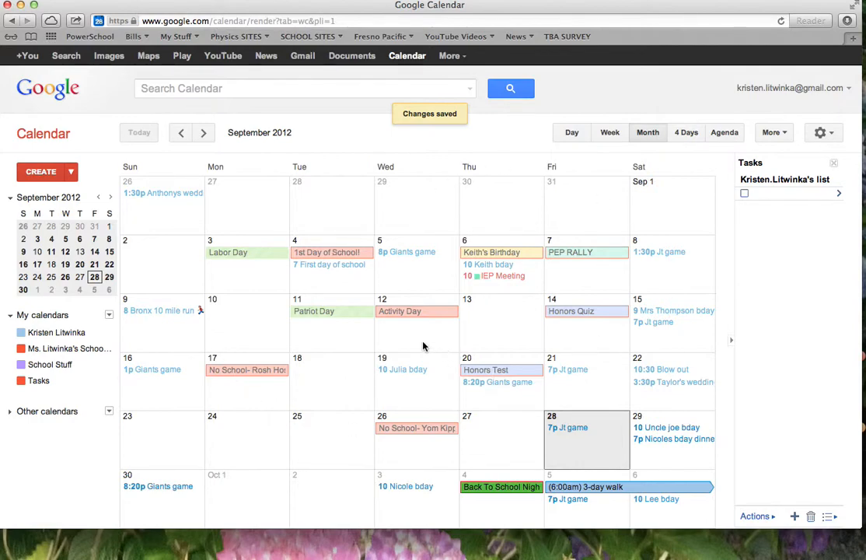
click(23, 334)
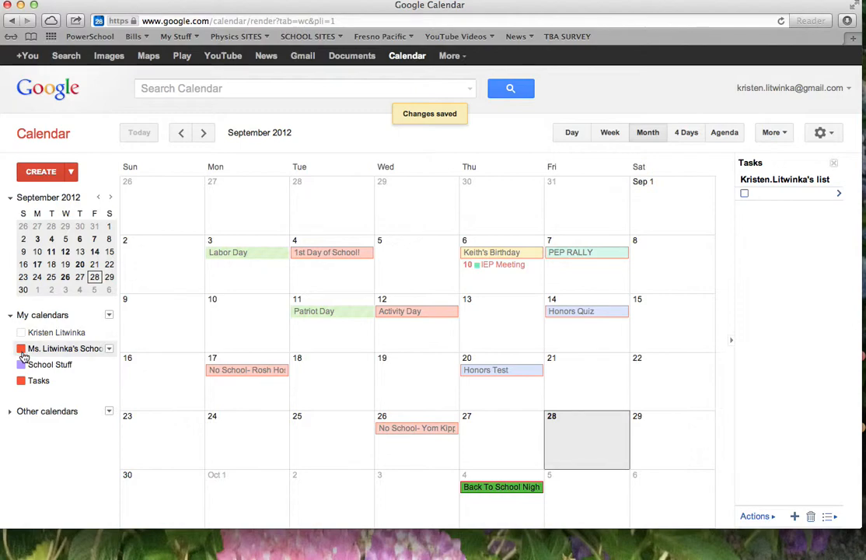
click(24, 351)
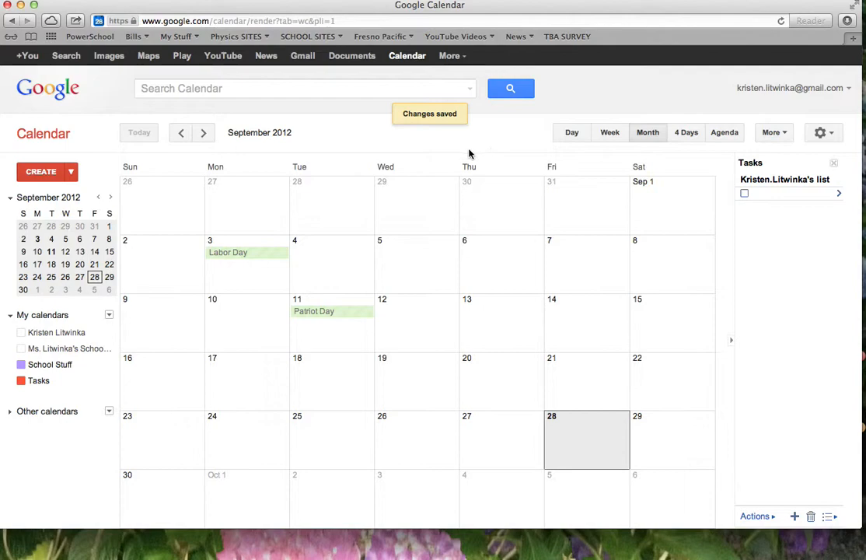
- Start a new detailed event titled 'IEP Meeting'
click(71, 171)
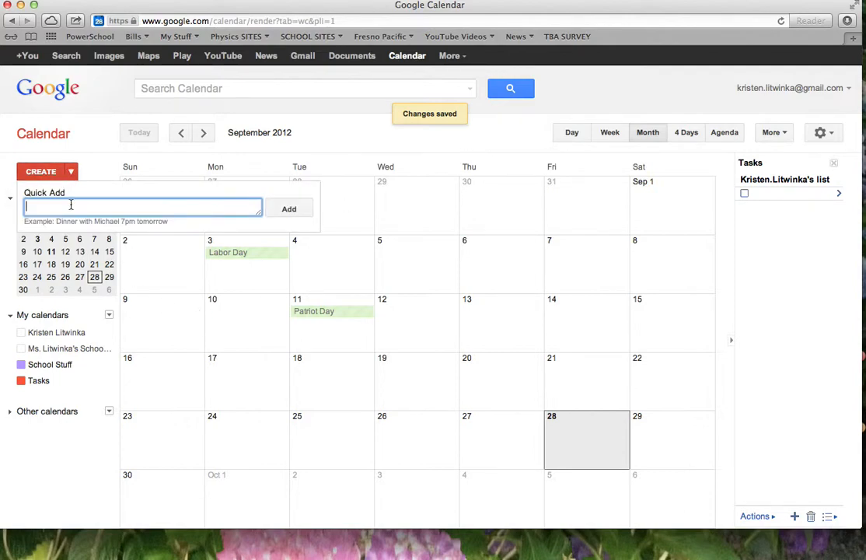
click(54, 170)
key(BackSpace)
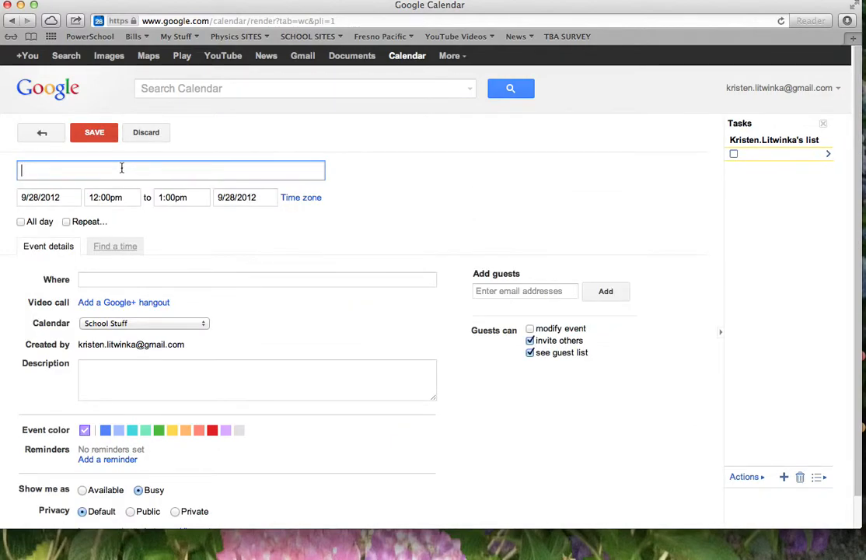
text(IEP Meeting)
- Schedule the meeting for October 3, 2012, 11:30am–12:00pm, and turn on Repeat
click(93, 198)
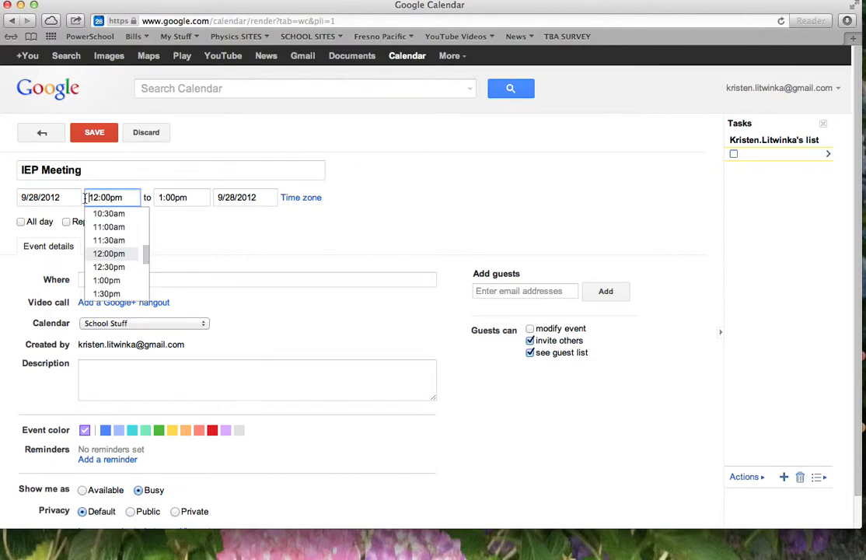
click(70, 197)
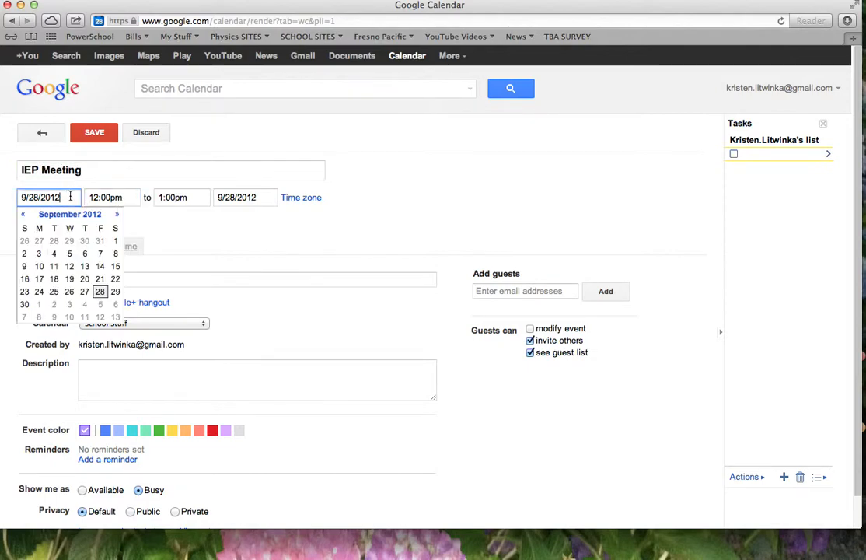
click(73, 305)
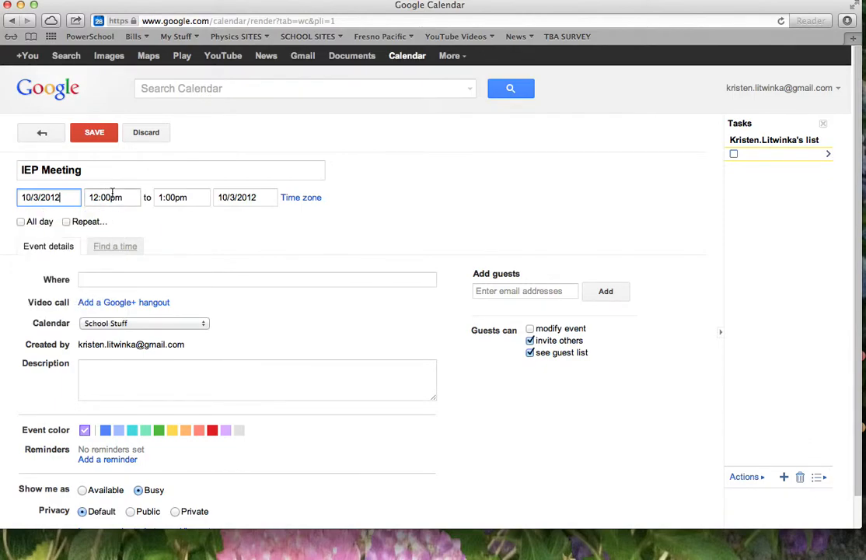
click(111, 197)
click(111, 241)
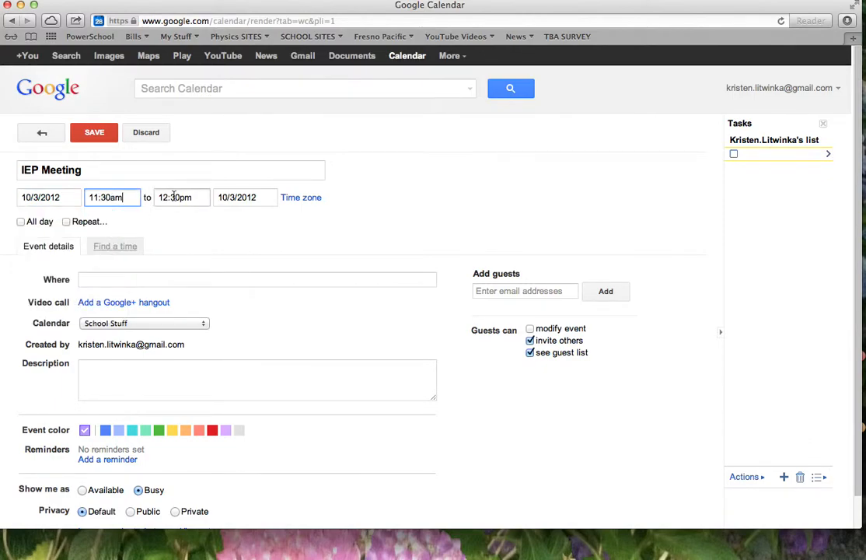
click(188, 198)
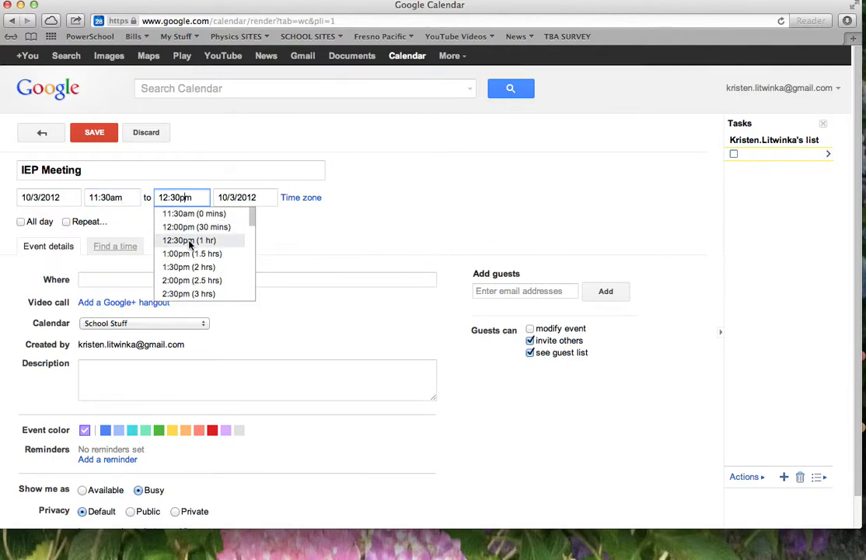
click(210, 227)
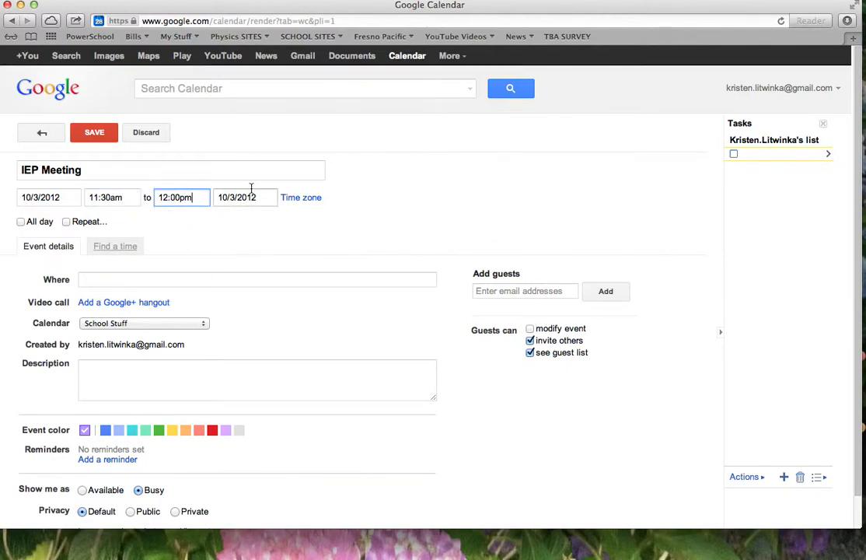
click(67, 223)
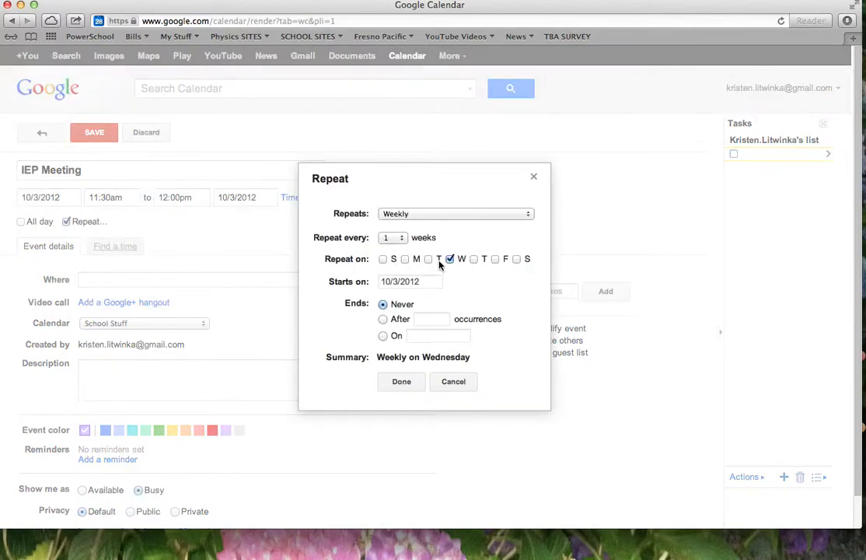
- Change the repeat frequency from weekly to monthly
click(445, 215)
click(435, 226)
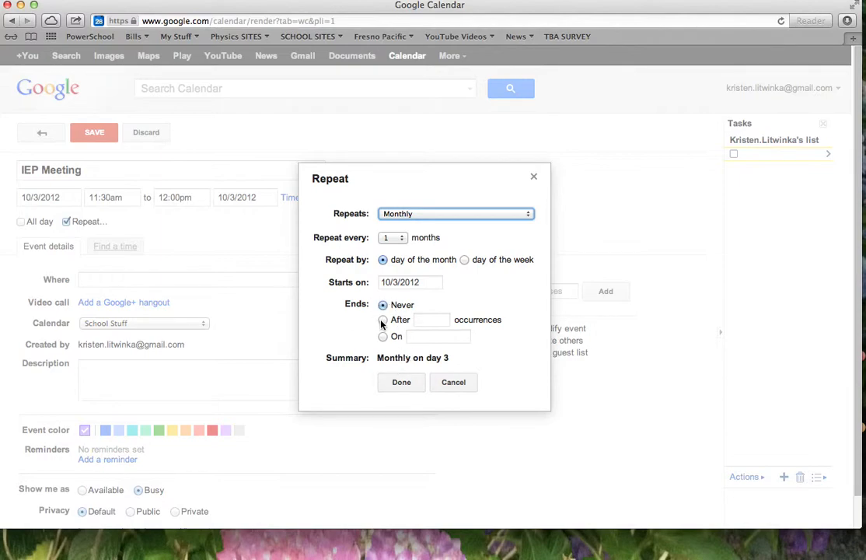
- Confirm the monthly repeat, set location J212 on the School Stuff calendar, and save the meeting
click(398, 383)
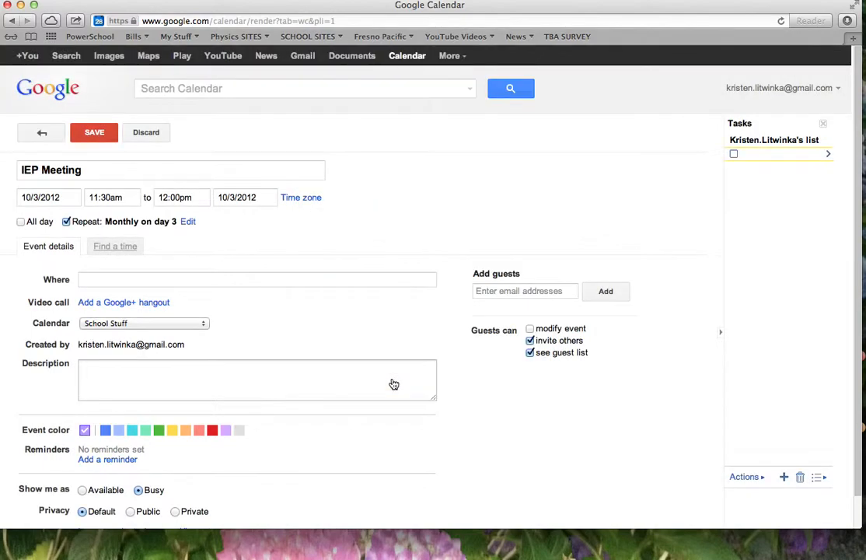
click(94, 278)
text(J21)
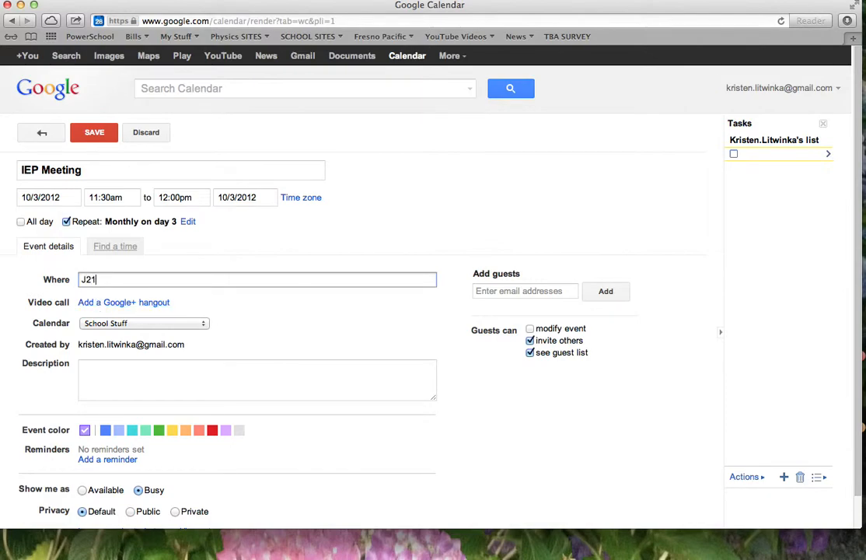
click(139, 324)
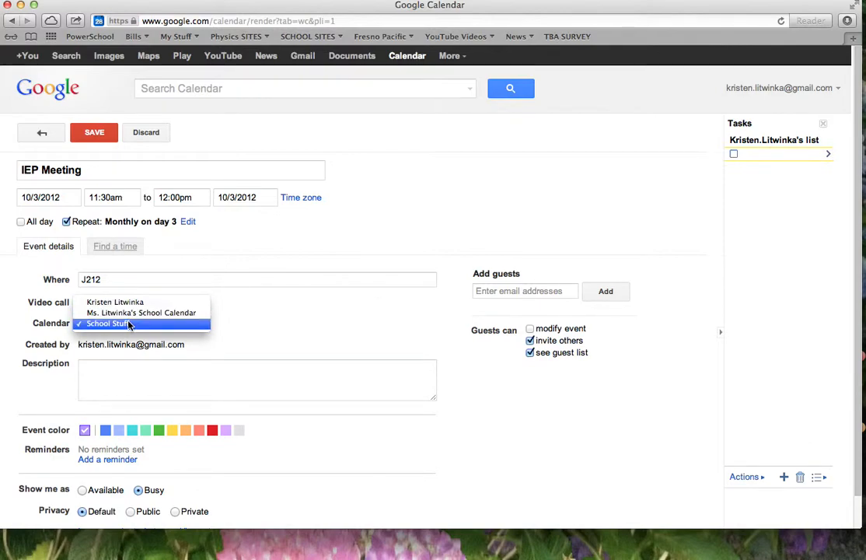
click(129, 324)
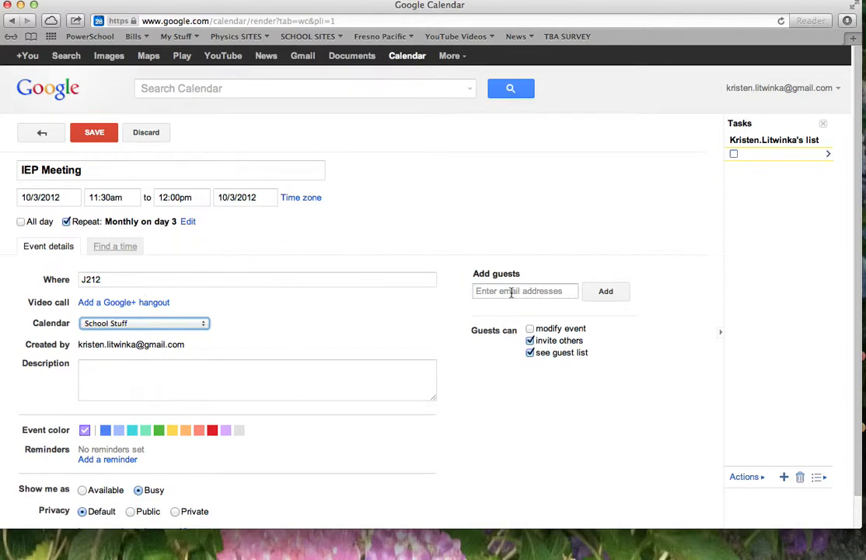
scroll(464, 308, down, 1)
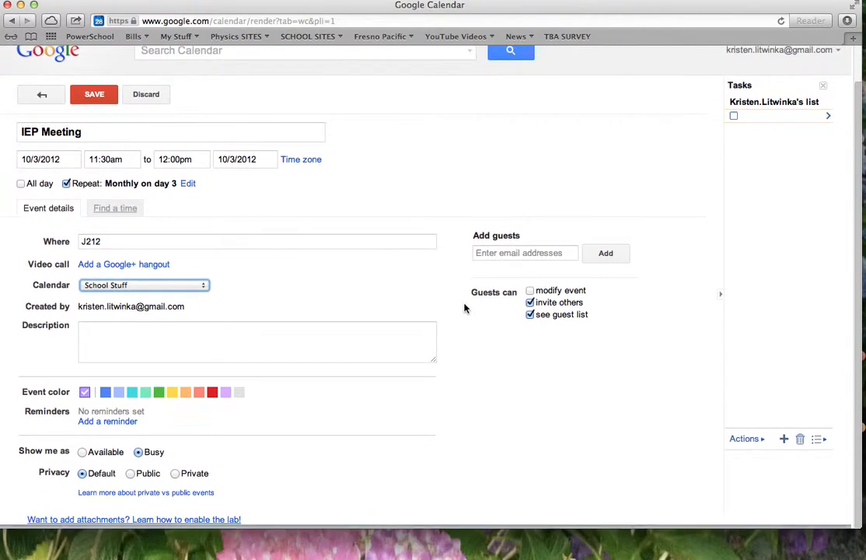
click(96, 105)
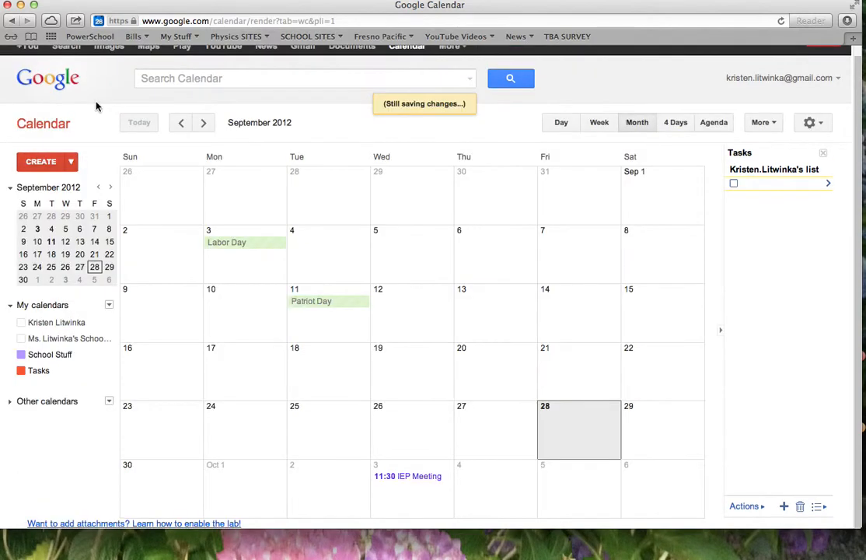
- Review the saved IEP Meeting's details, then turn the school and personal calendars back on
click(424, 487)
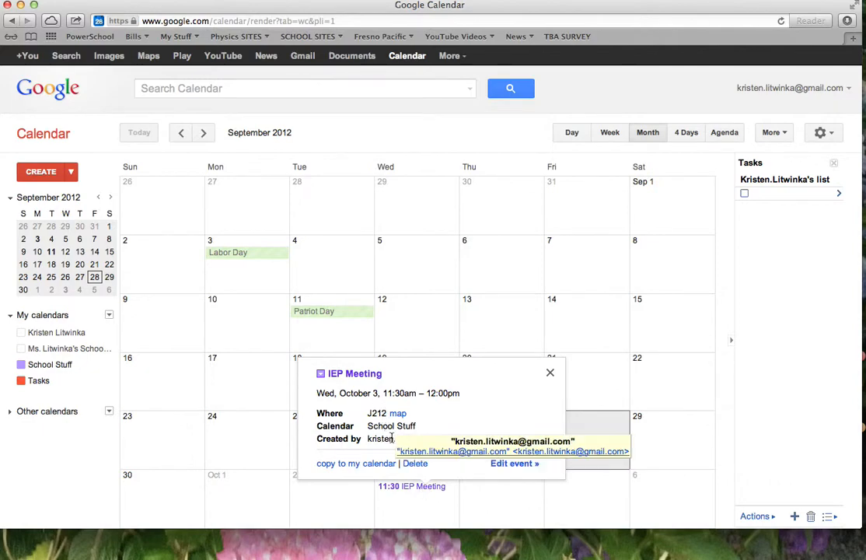
click(551, 374)
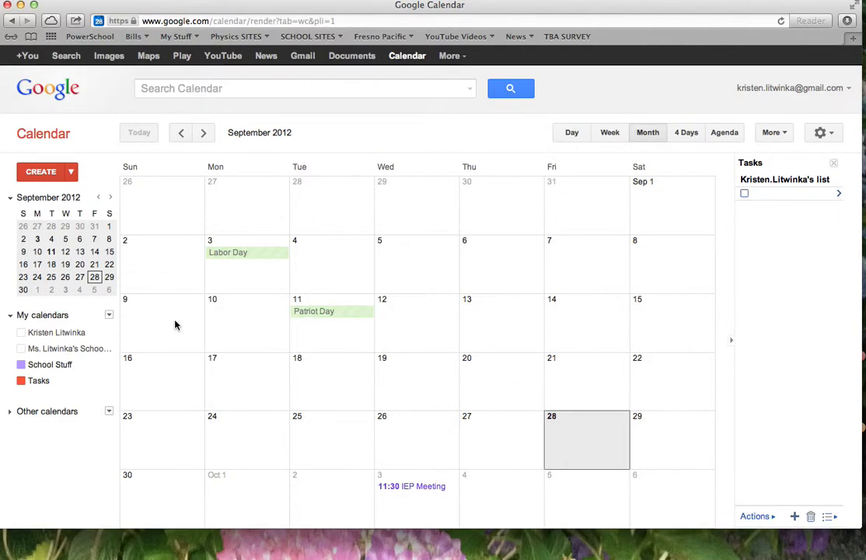
click(21, 349)
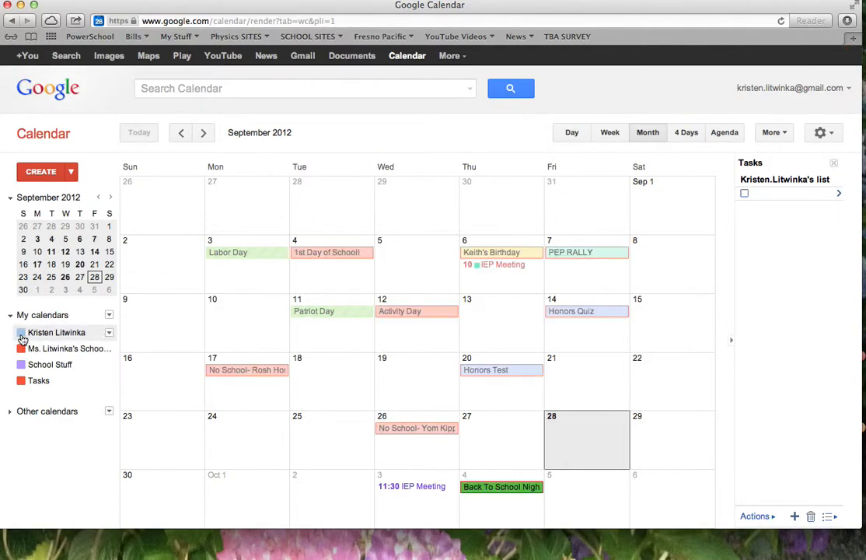
click(22, 333)
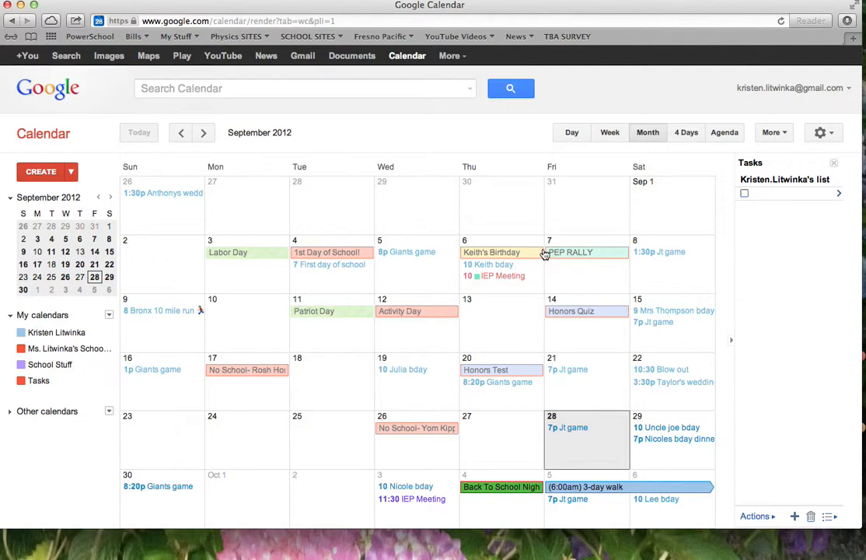
scroll(546, 254, down, 2)
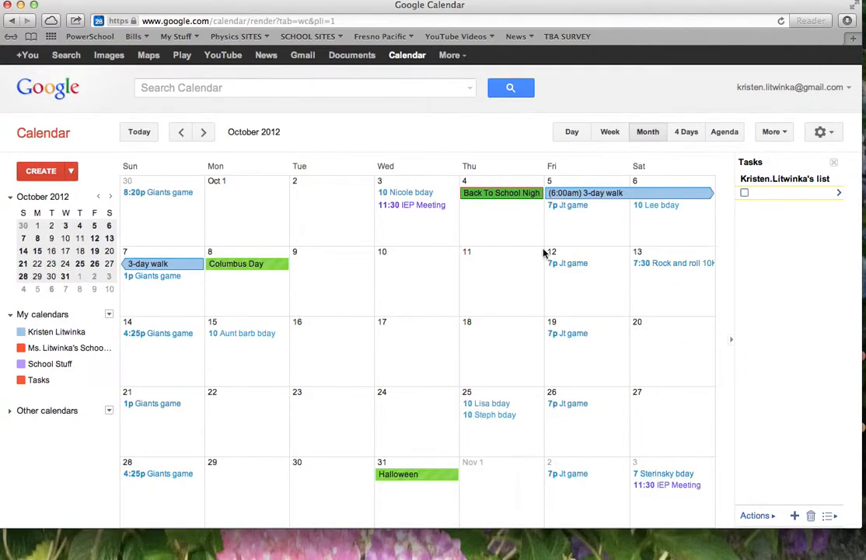
scroll(544, 253, down, 2)
scroll(545, 253, down, 2)
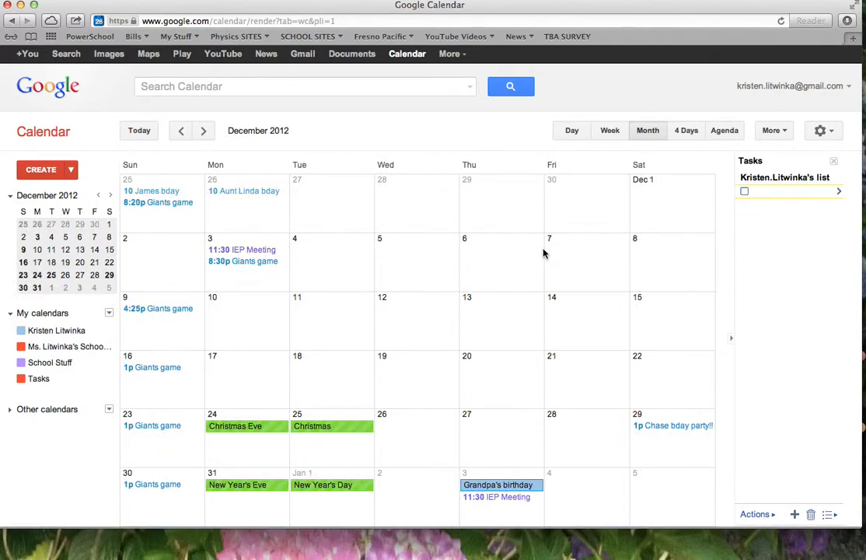
scroll(545, 252, down, 2)
scroll(544, 253, up, 3)
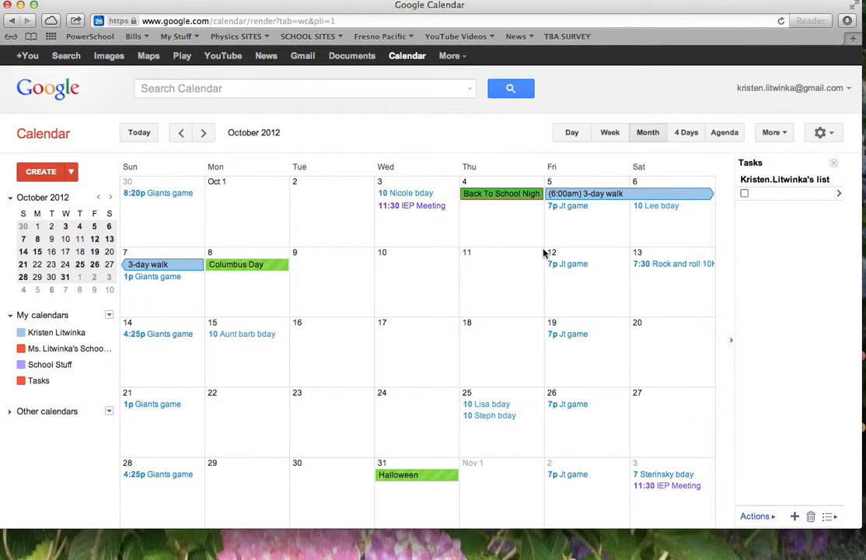
scroll(544, 253, up, 1)
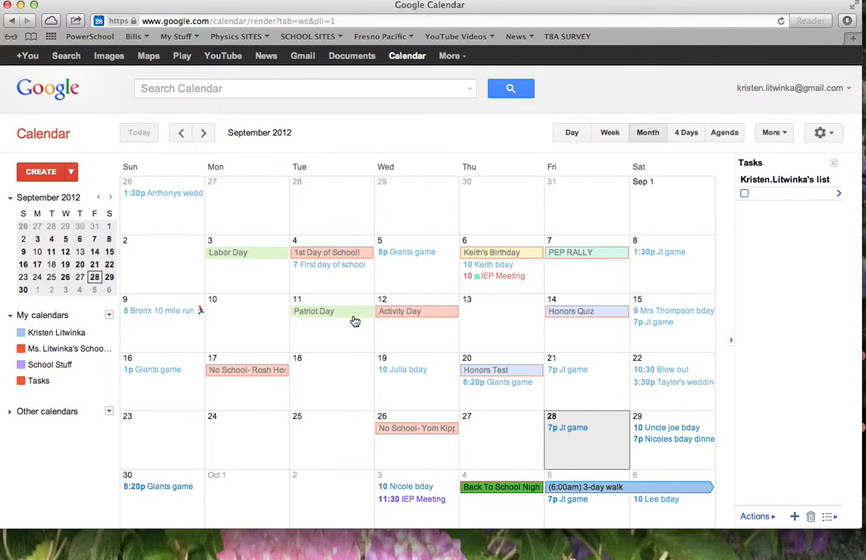